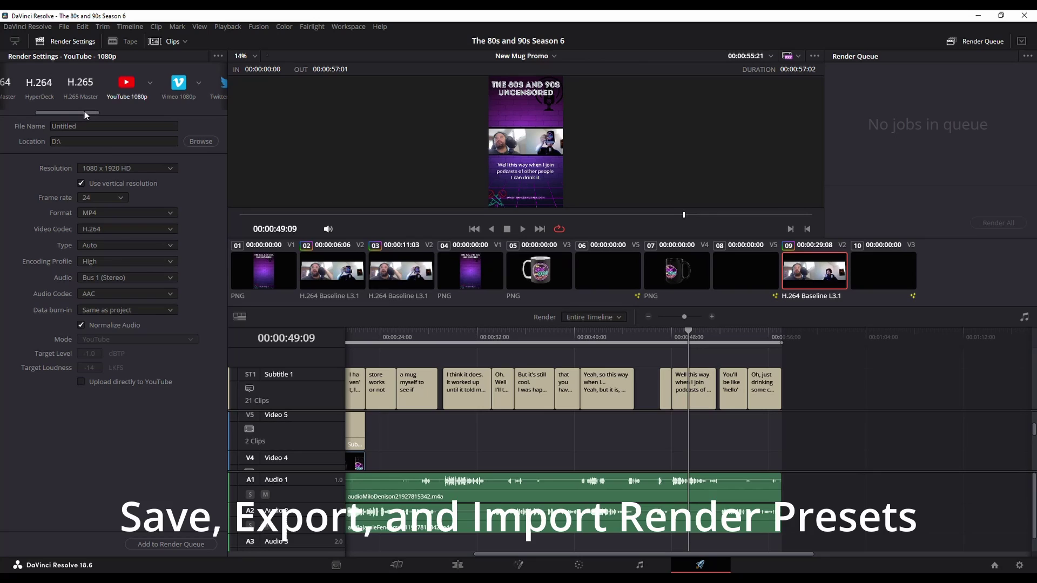
Scroll the render preset strip left to reveal the Podcast Audio Only and Custom Export presets
drag(84, 111, 38, 112)
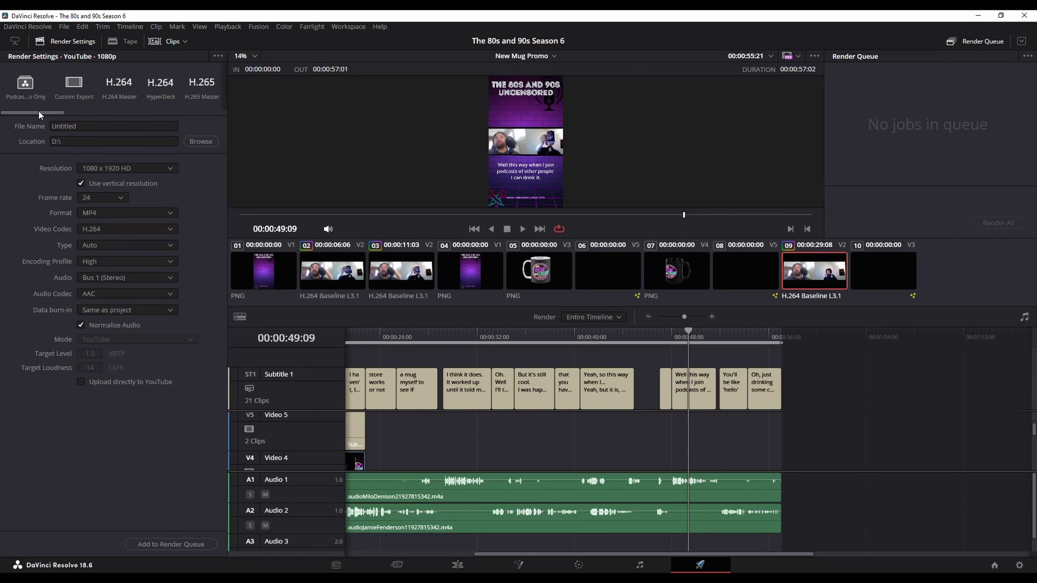
Load the Custom Export preset and enable Export Subtitle with the Burn into video format
click(78, 85)
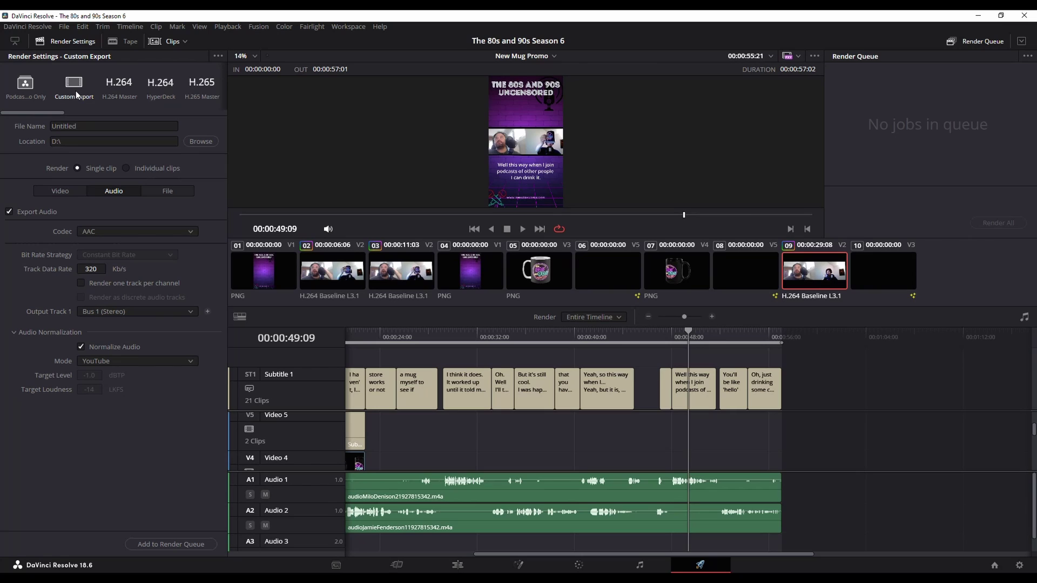
click(67, 192)
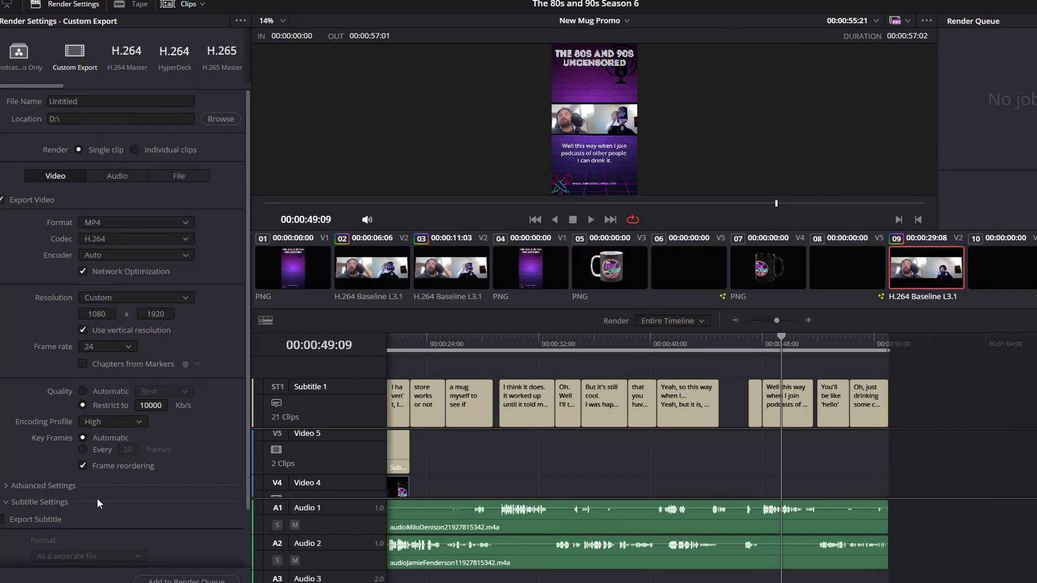
scroll(6, 505, down, 2)
click(2, 456)
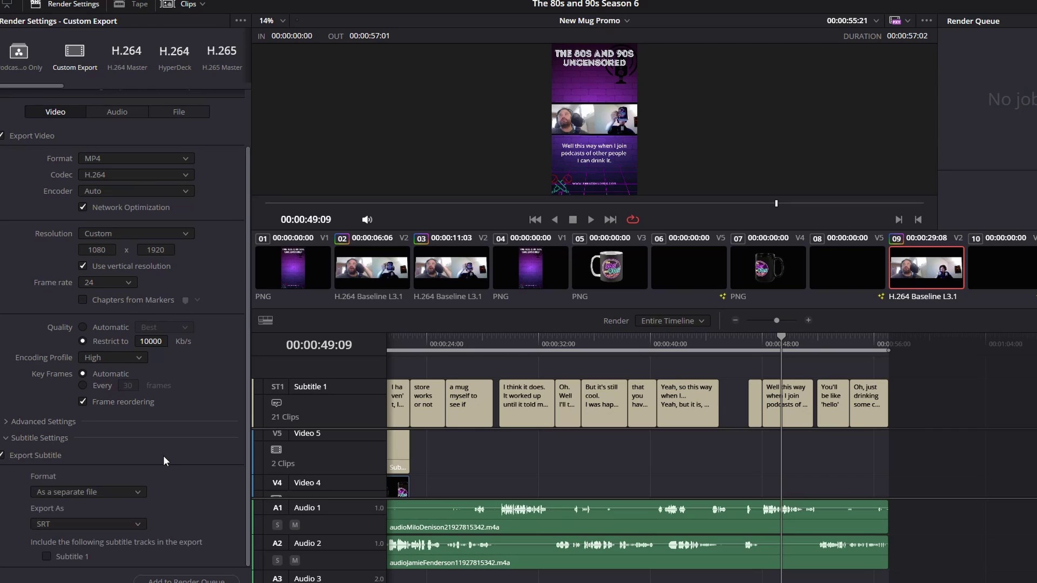
click(136, 492)
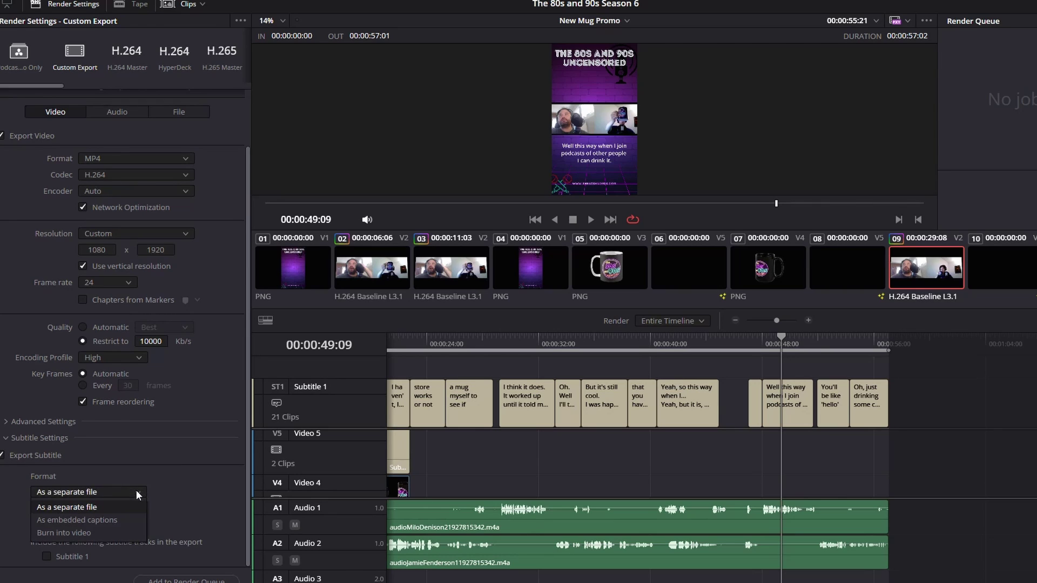
click(93, 534)
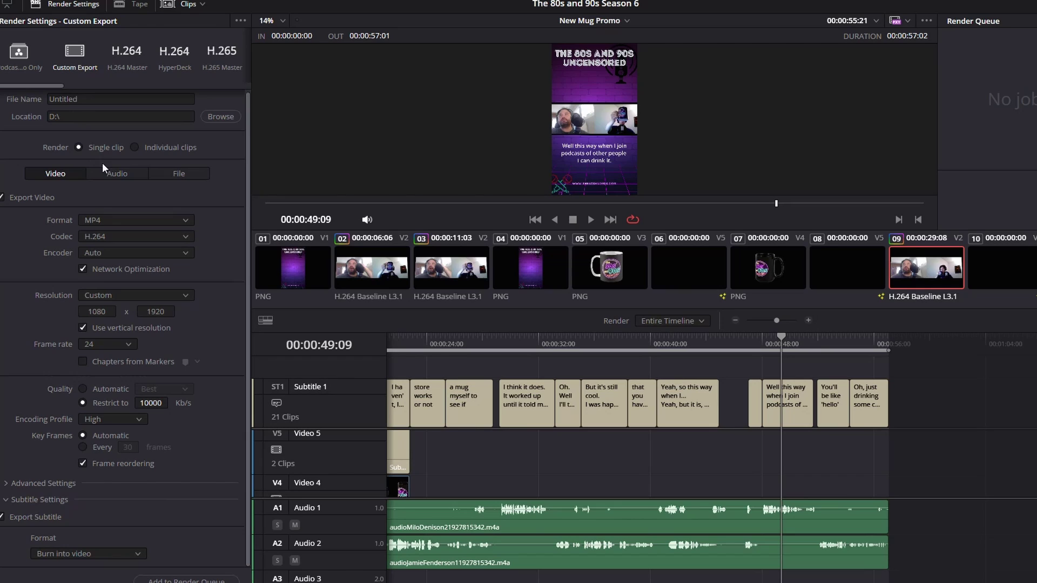
click(111, 174)
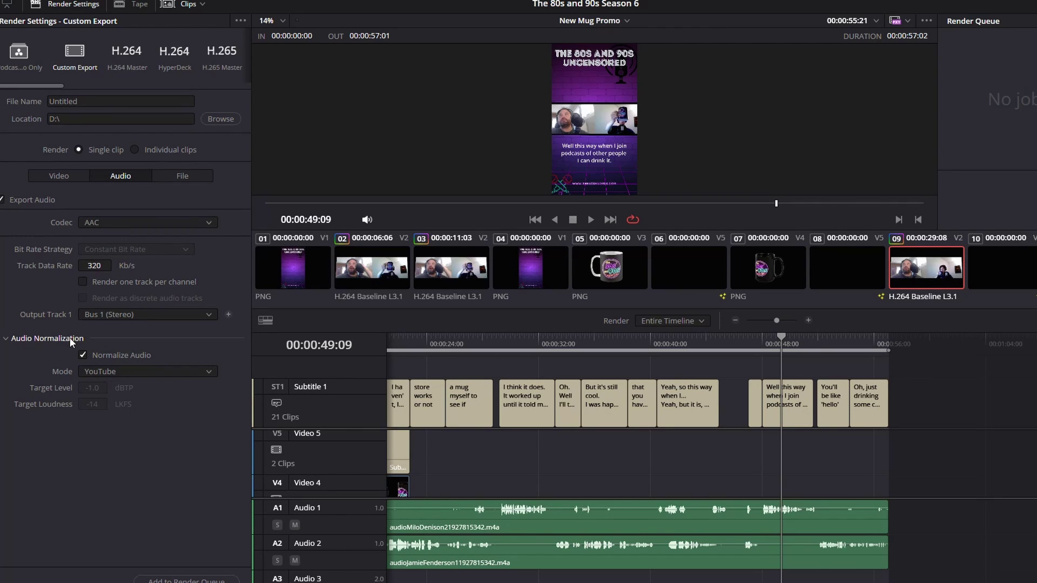
click(80, 353)
click(83, 356)
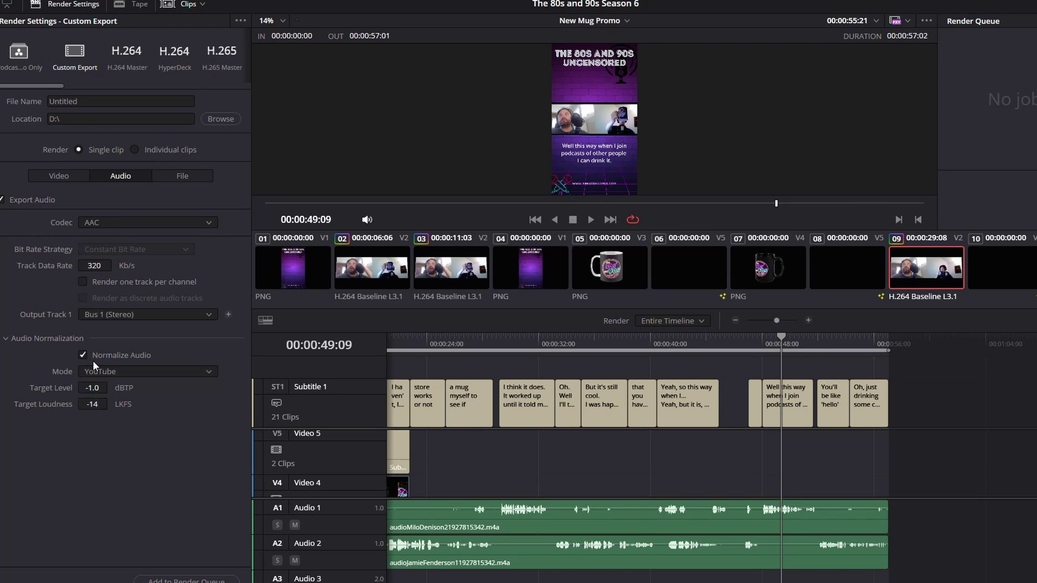
click(125, 374)
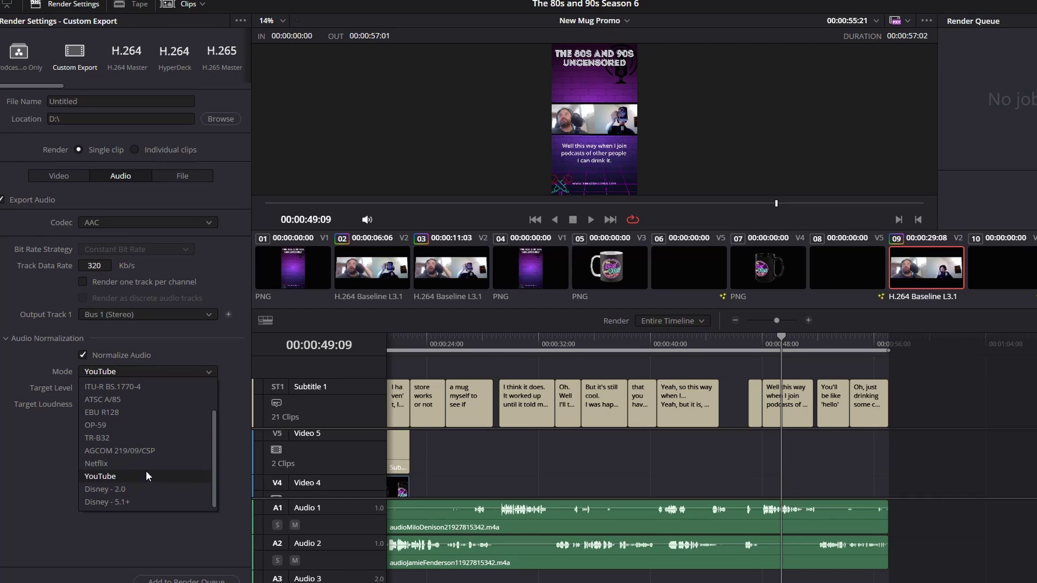
click(146, 477)
click(128, 370)
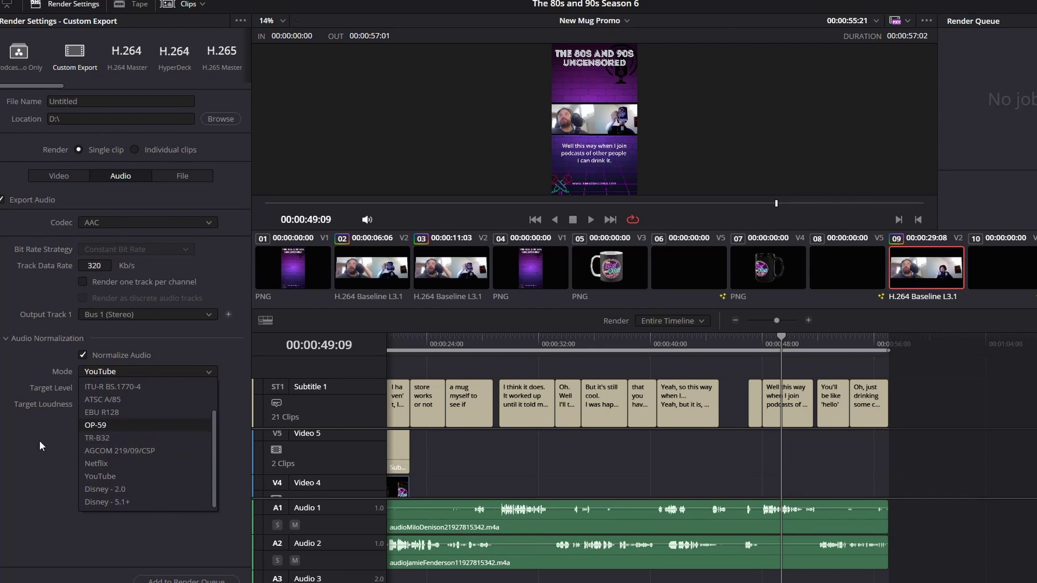
click(32, 460)
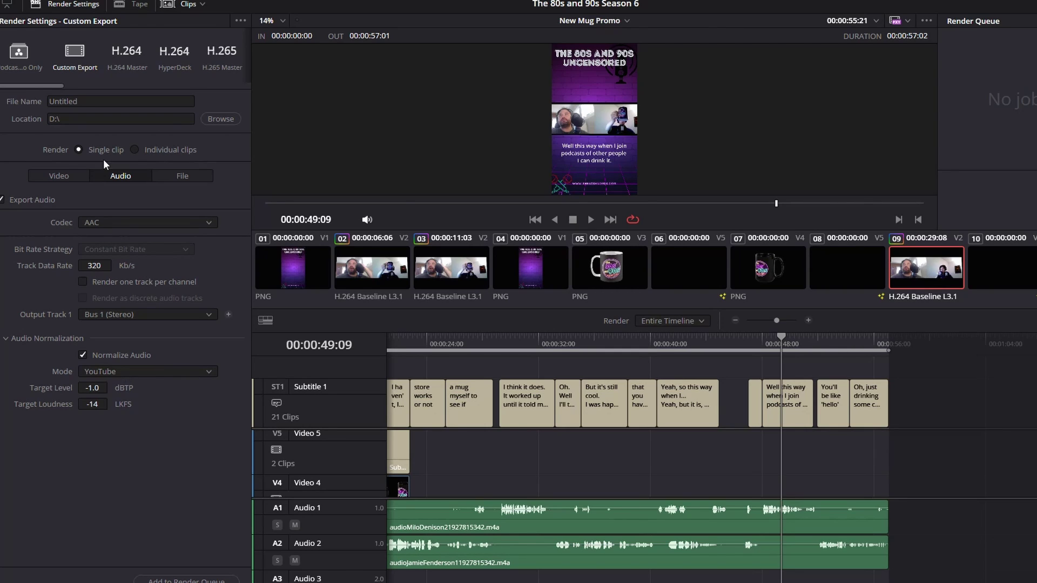
click(169, 181)
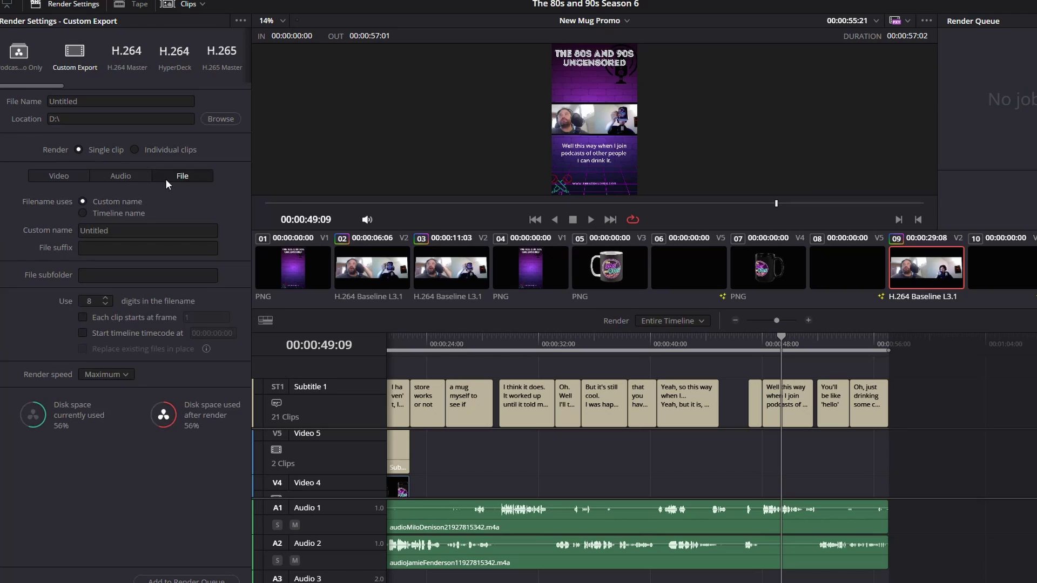
click(65, 176)
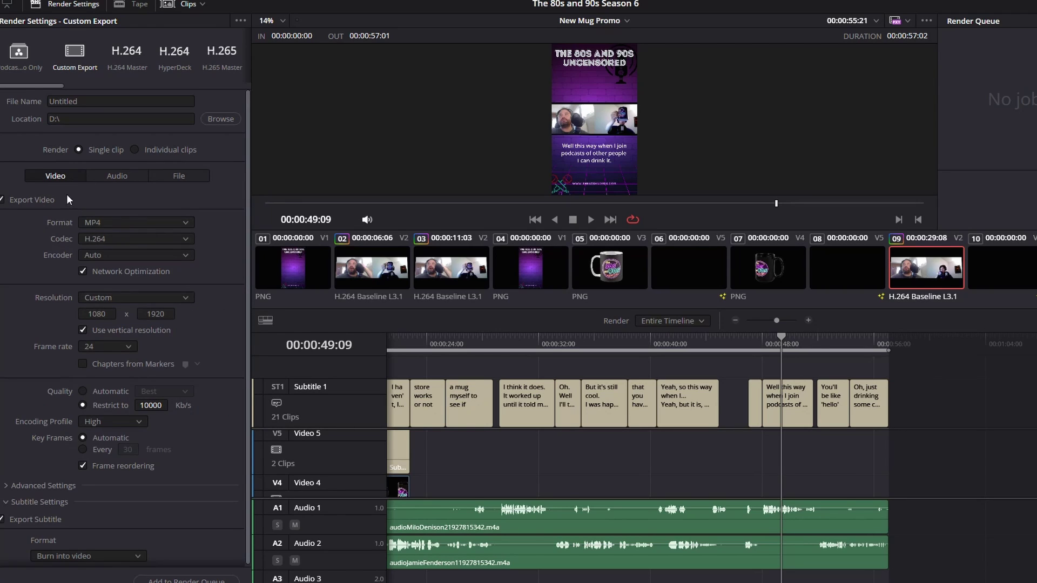
Save the vertical H.264 render settings as a new preset named 'Story and Instagram'
click(239, 19)
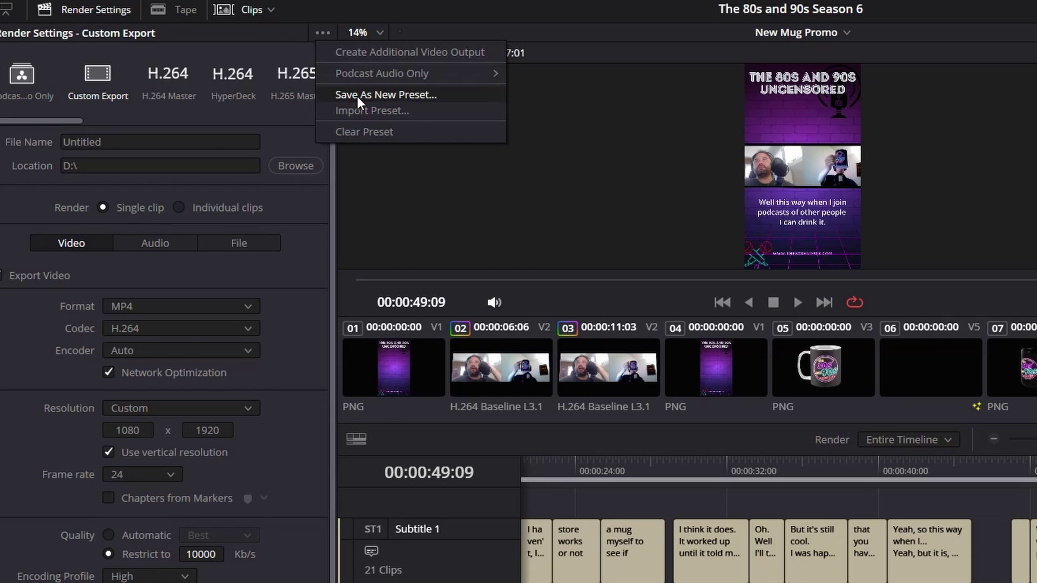
click(357, 96)
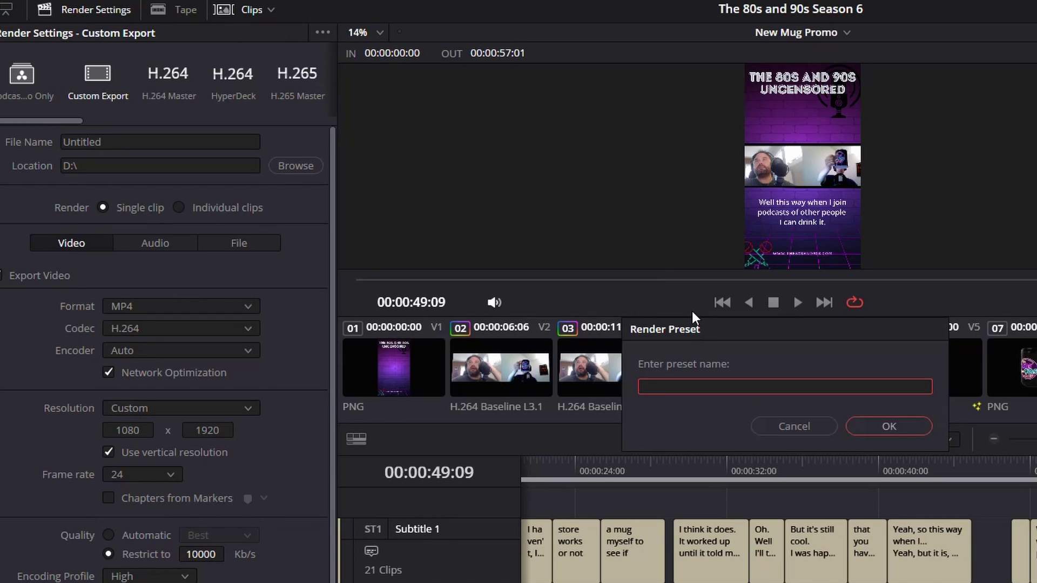
text(Story and Instagram)
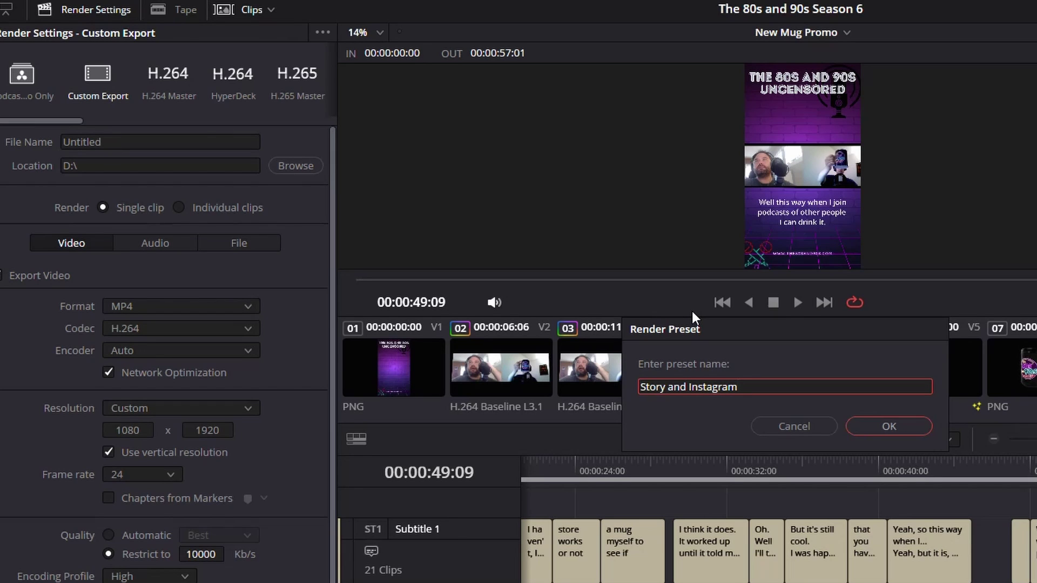
click(889, 426)
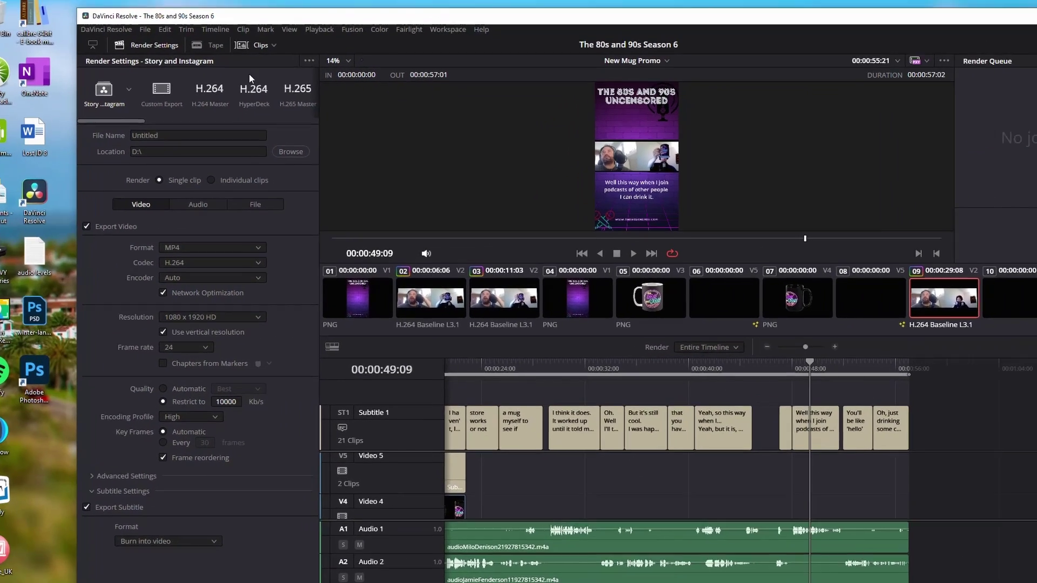
click(128, 90)
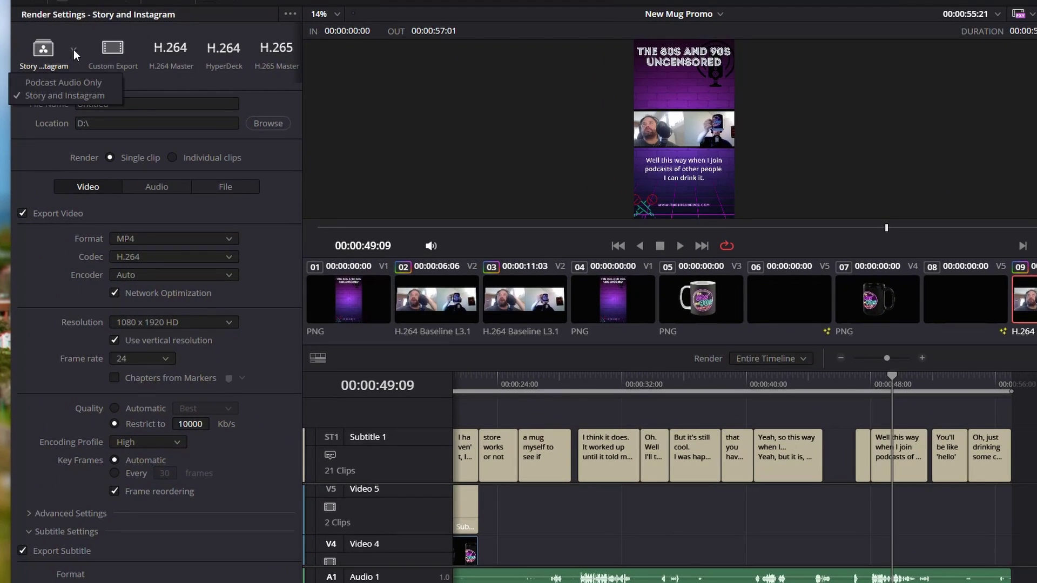
click(53, 83)
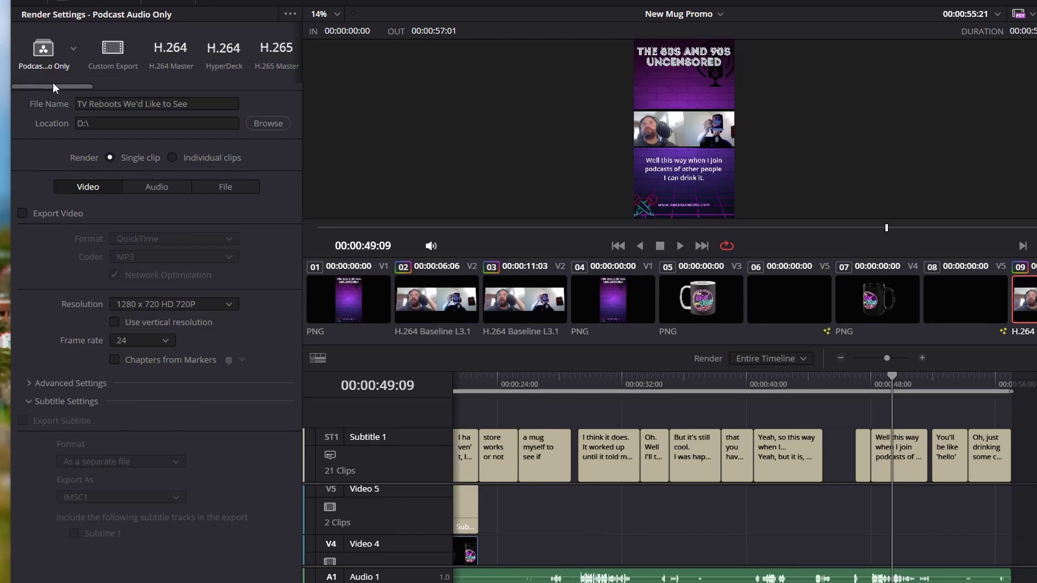
click(73, 49)
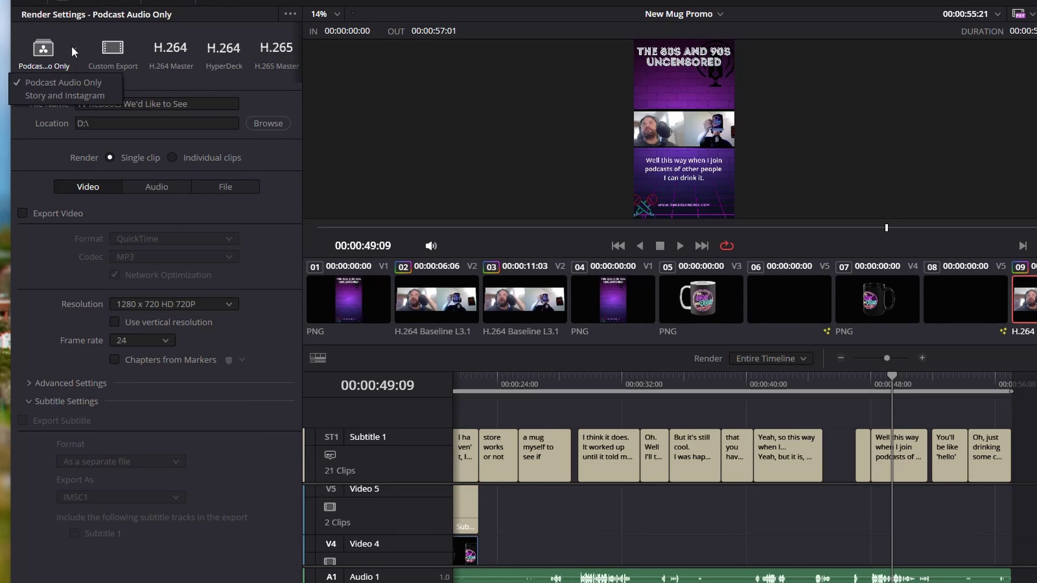
click(68, 82)
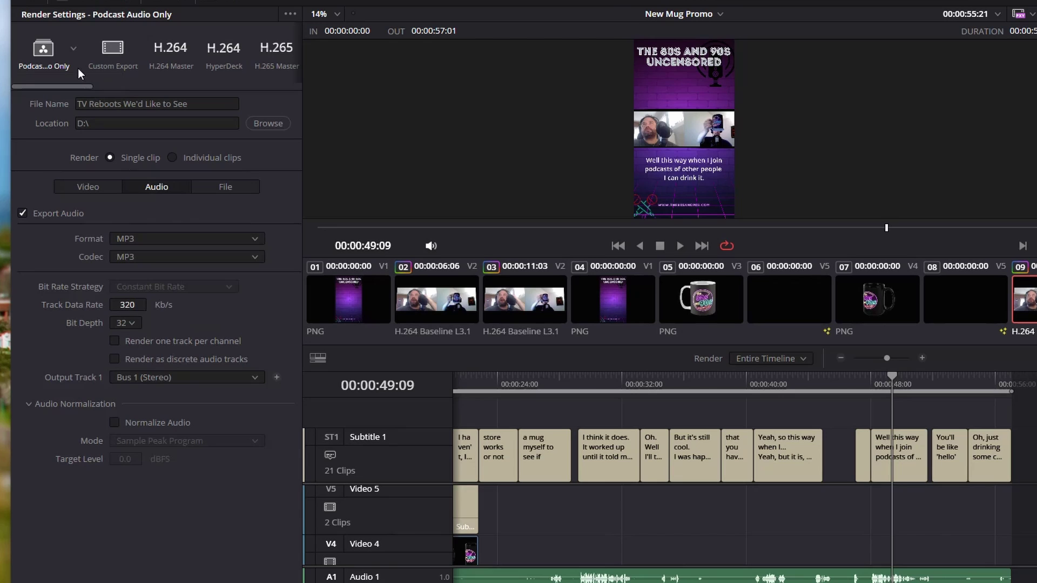
click(72, 48)
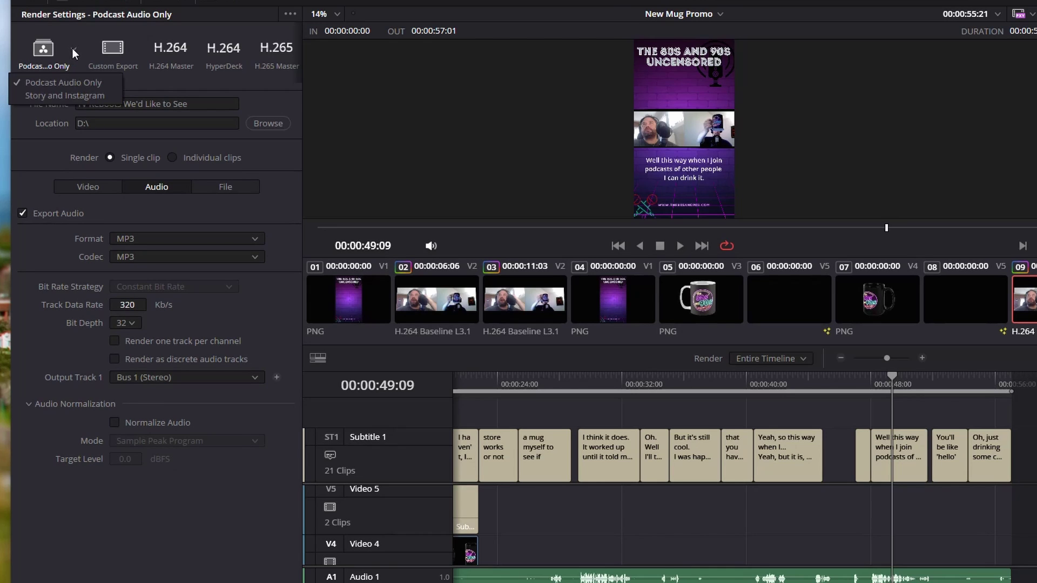
click(49, 95)
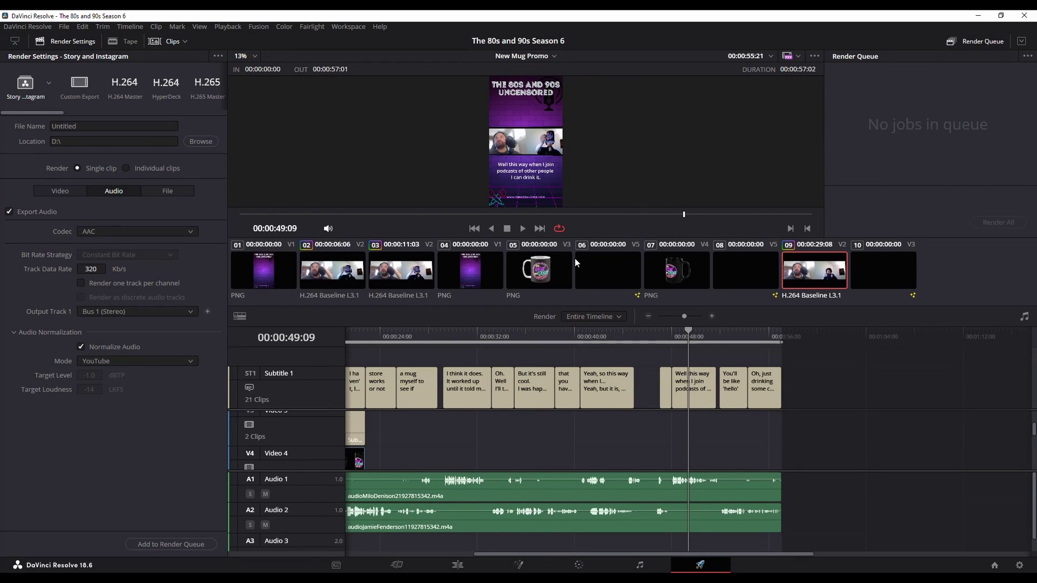
Add New Mug Promo to the Render Queue and confirm 'Story and Instagram' appears in the preset menu
click(162, 544)
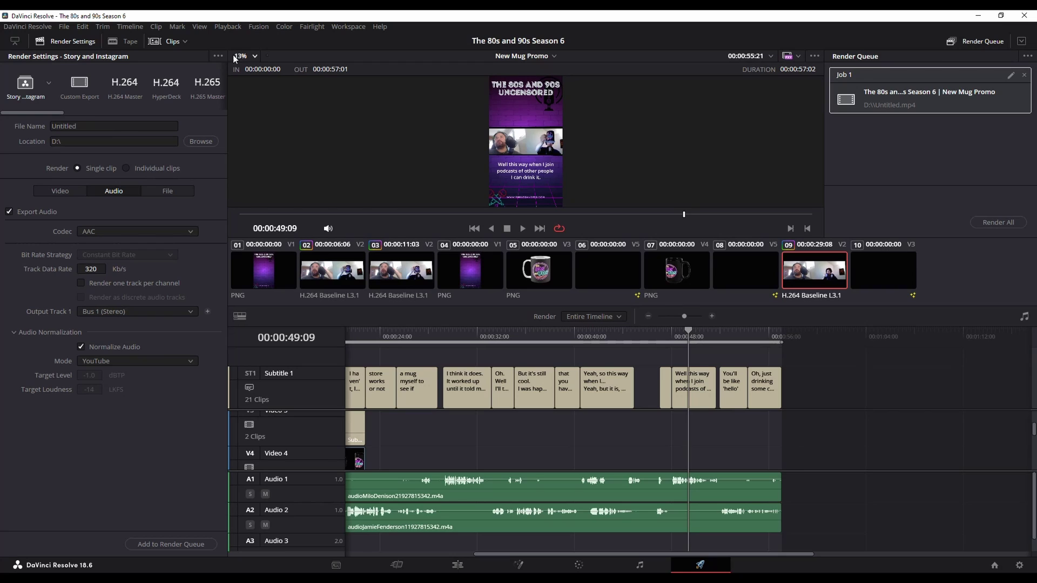
click(218, 56)
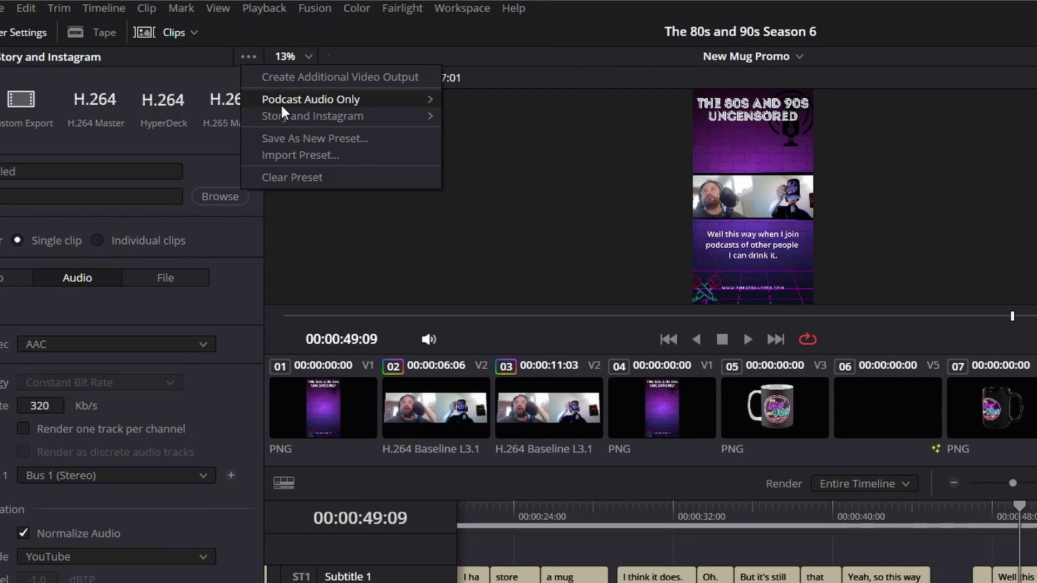
mouse_move(284, 109)
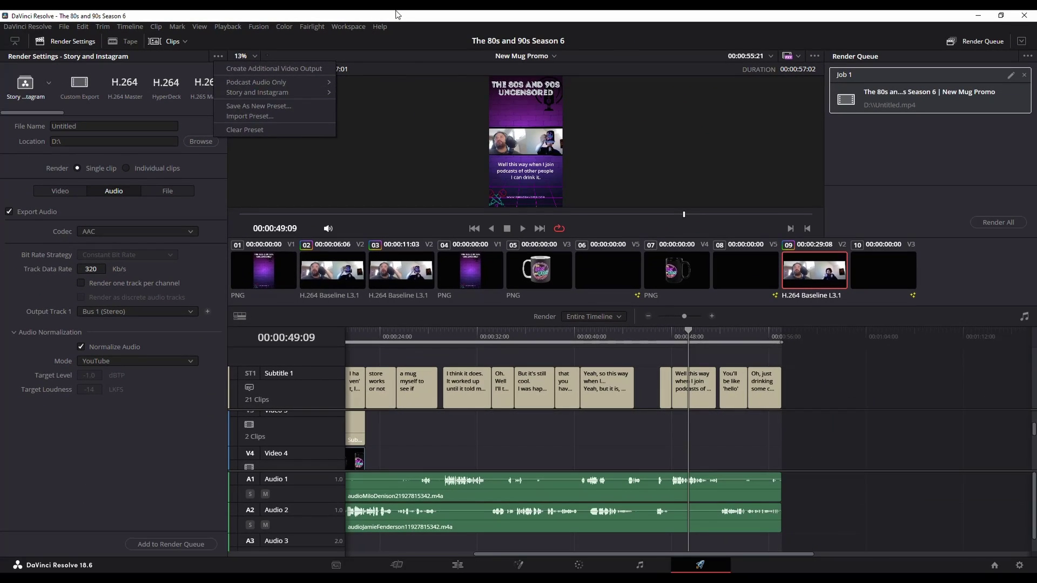
click(447, 6)
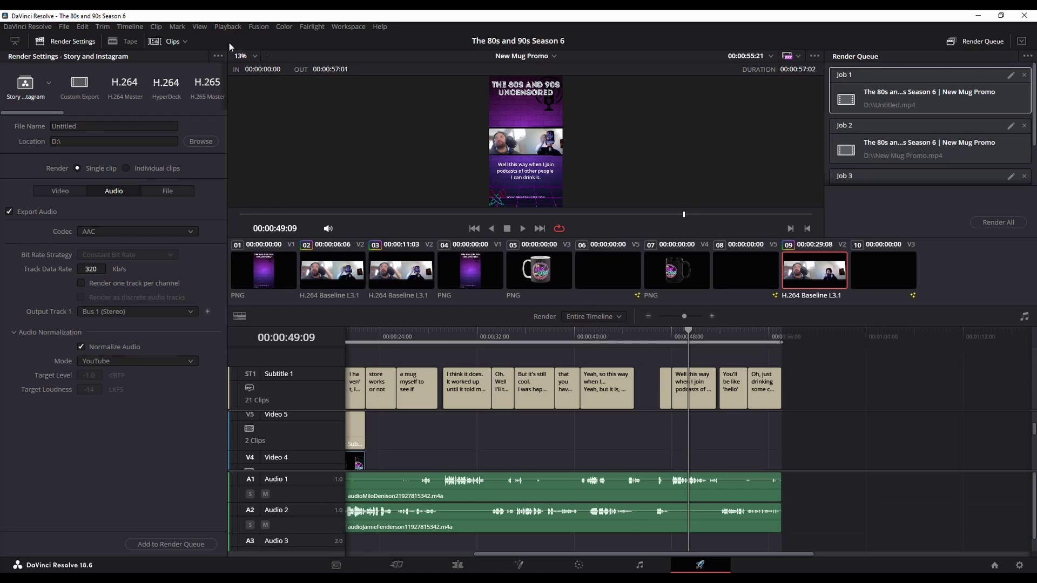
click(222, 55)
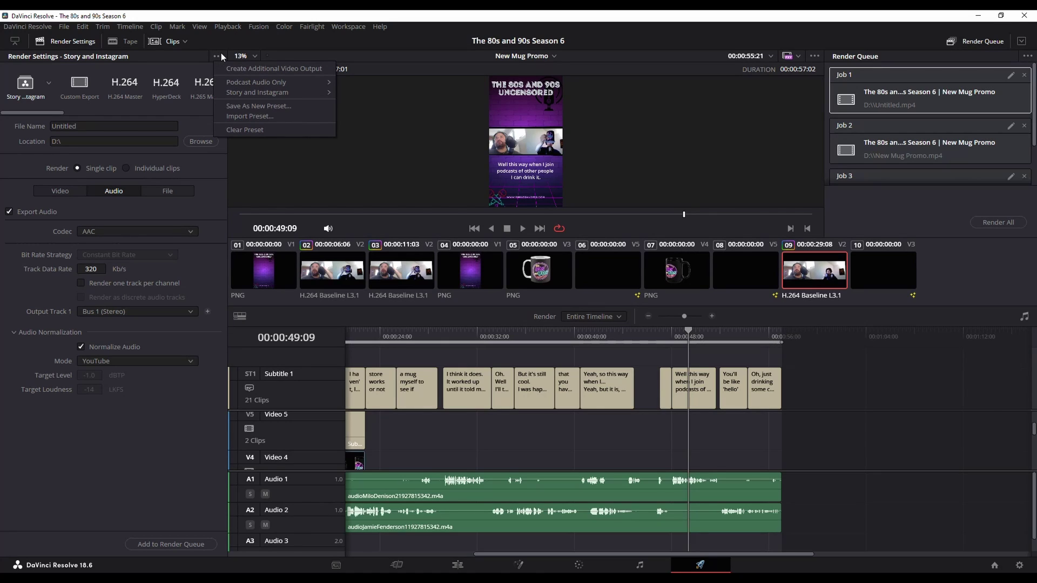
click(242, 116)
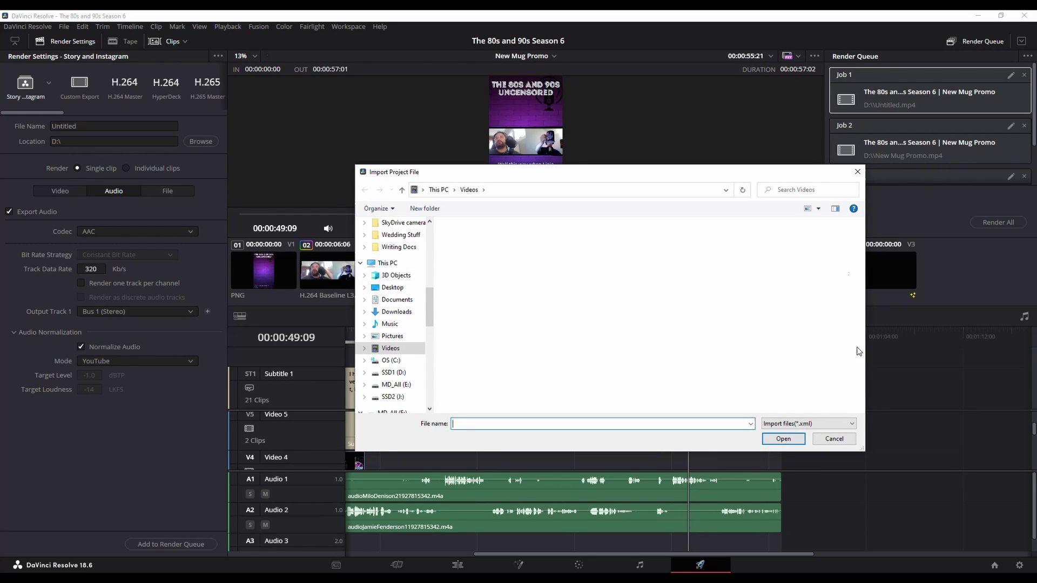
click(834, 440)
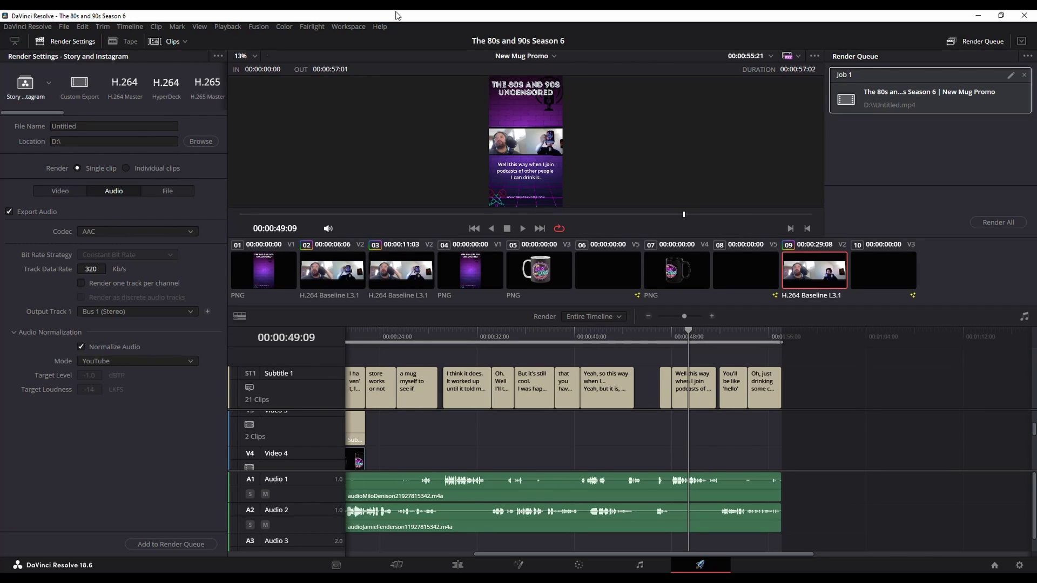
From the Edit page, queue New Mug Promo with the Story and Instagram preset, saving to SSD1 (D:)
click(457, 566)
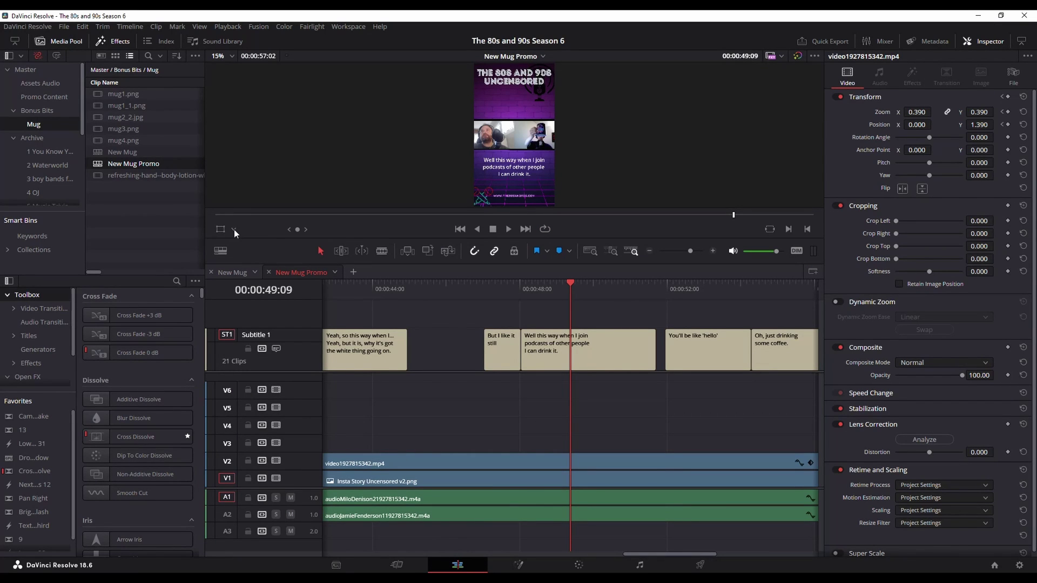
click(111, 233)
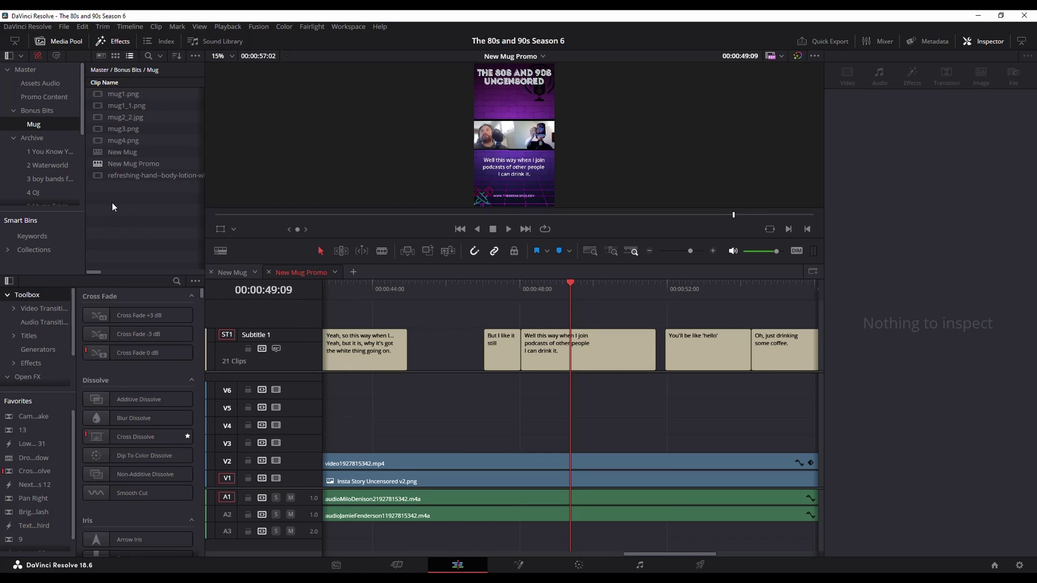
click(108, 165)
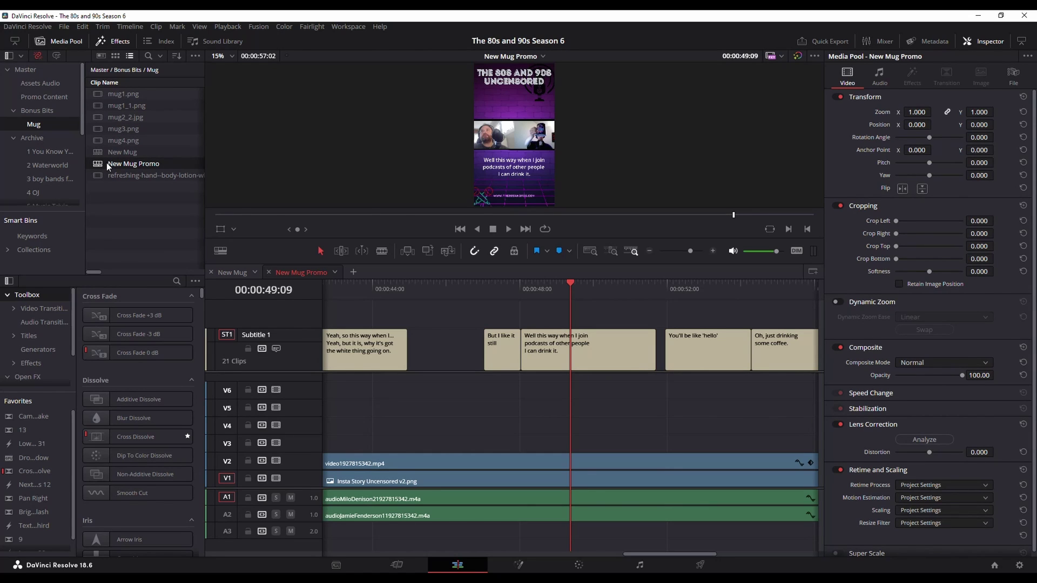
right_click(106, 163)
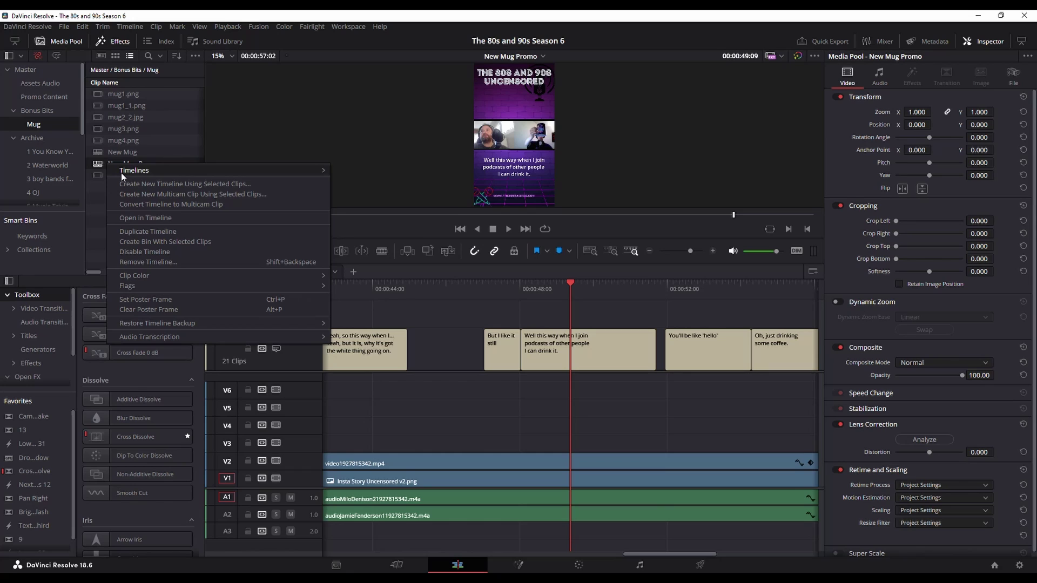
mouse_move(121, 173)
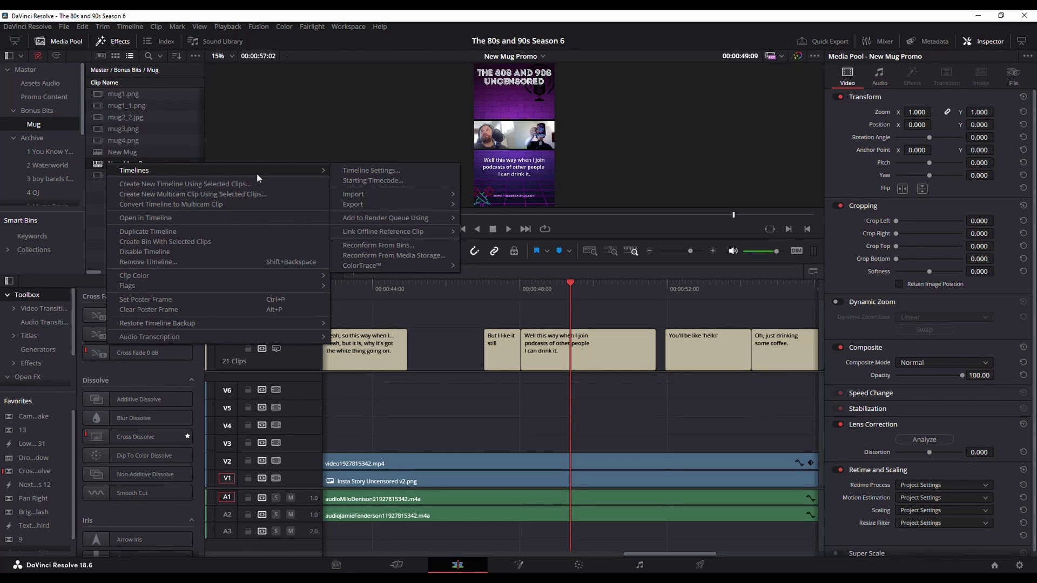
mouse_move(358, 215)
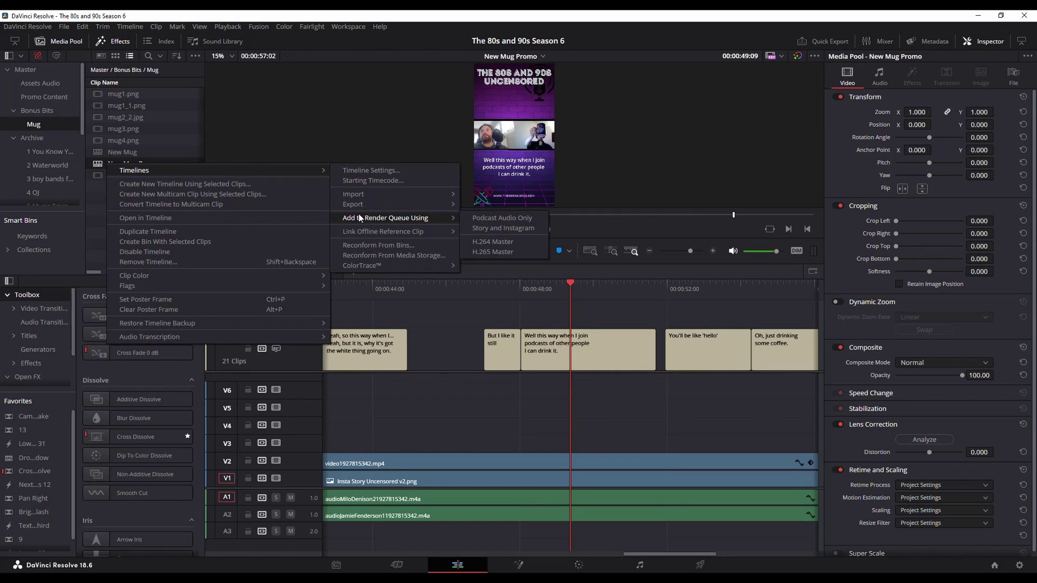
click(505, 229)
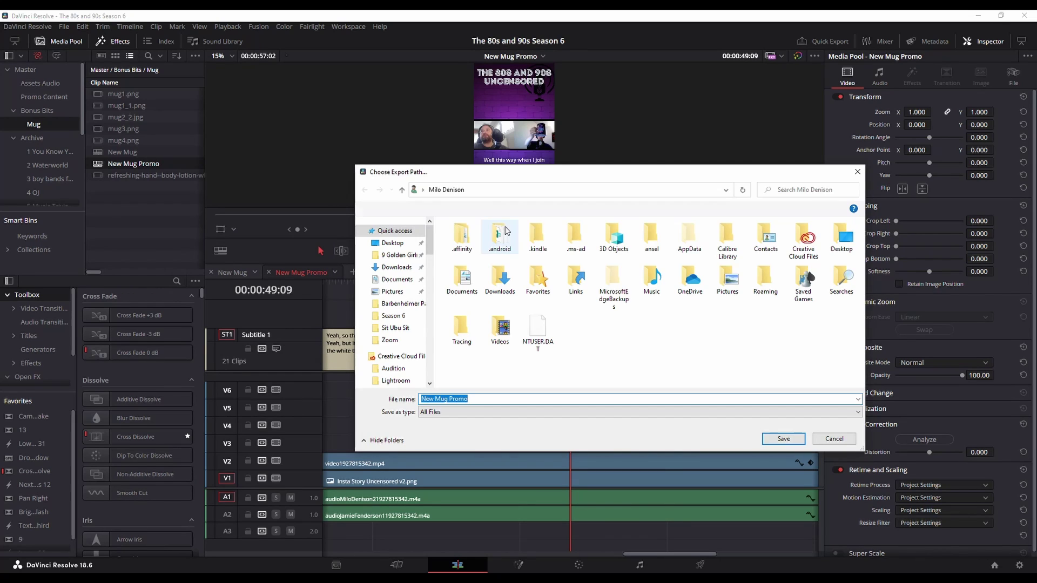
scroll(397, 357, down, 10)
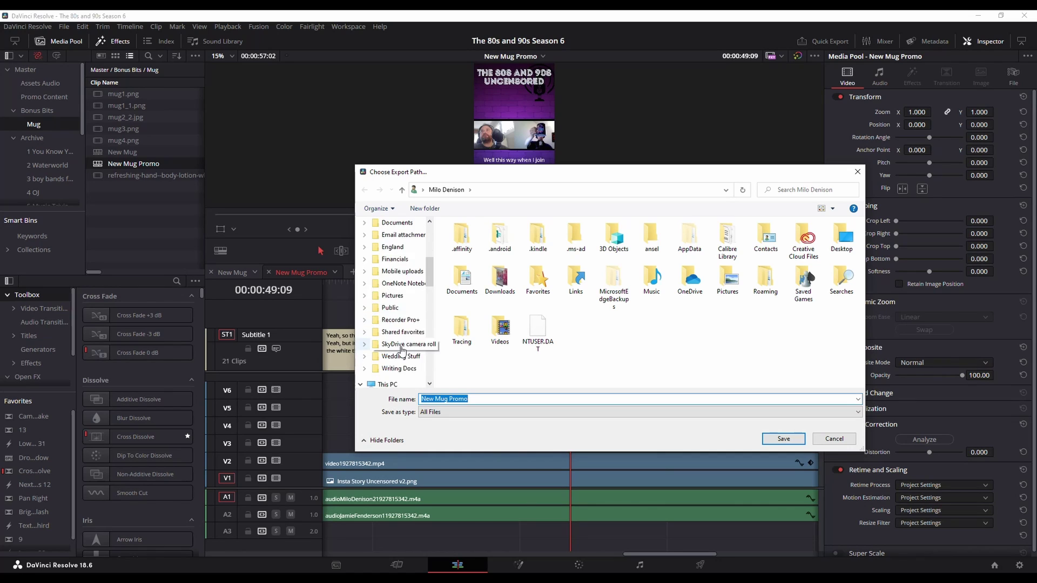
scroll(397, 346, down, 2)
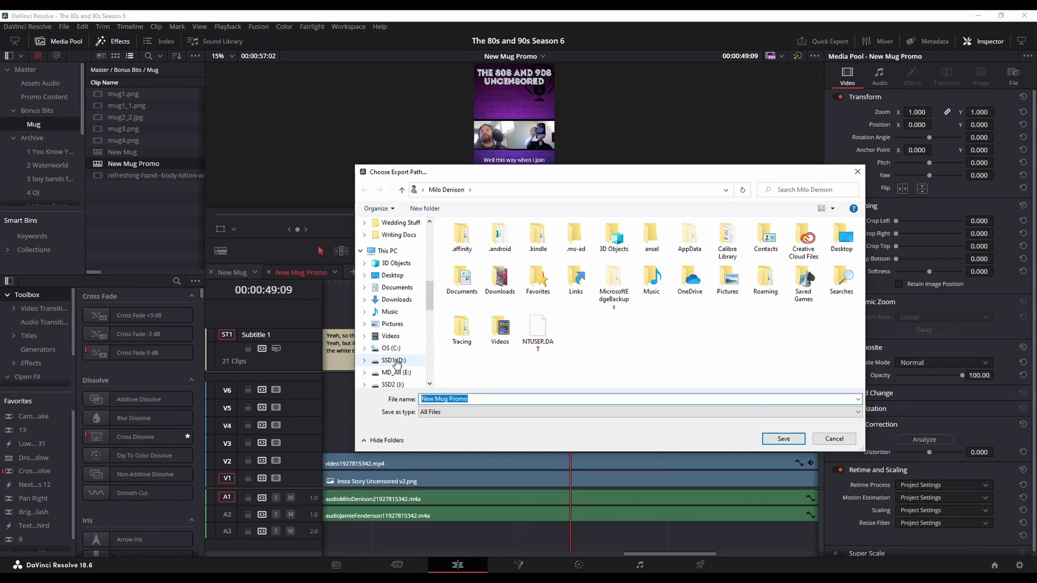
click(394, 360)
click(784, 438)
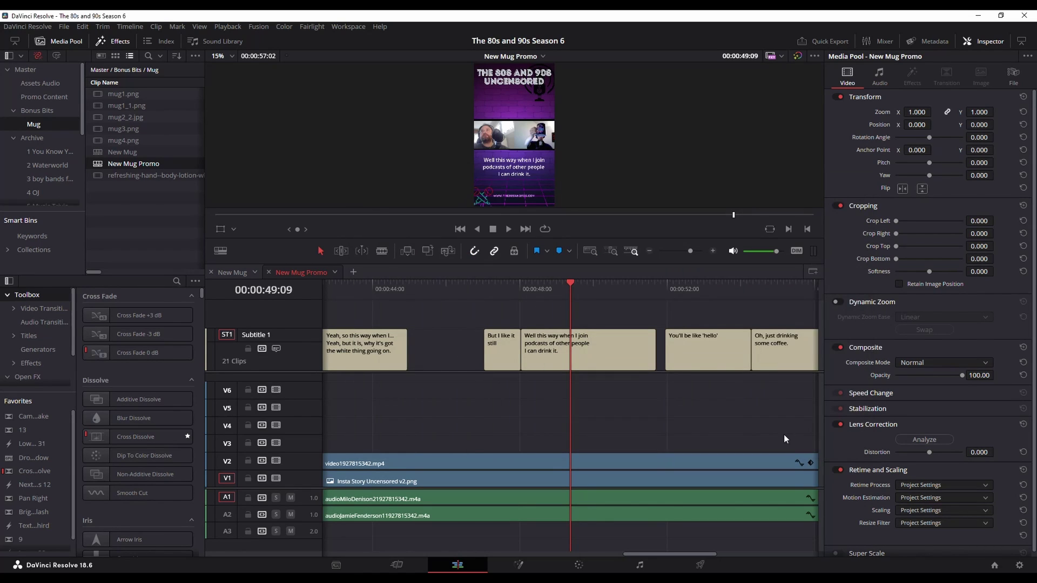
Queue the New Mug timeline with the H.264 Master preset and review the three jobs on the Deliver page
click(700, 566)
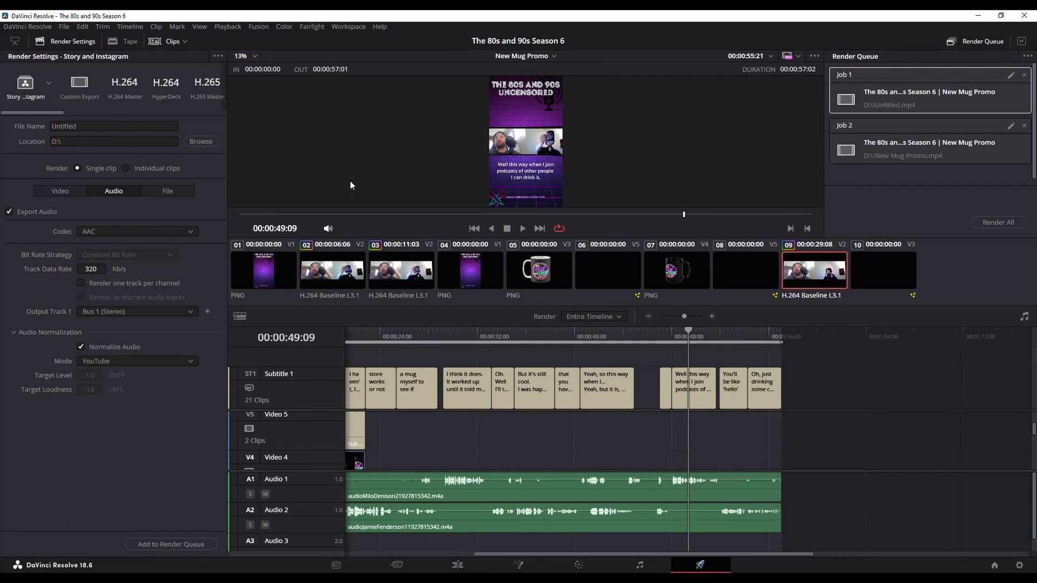
click(454, 567)
click(135, 152)
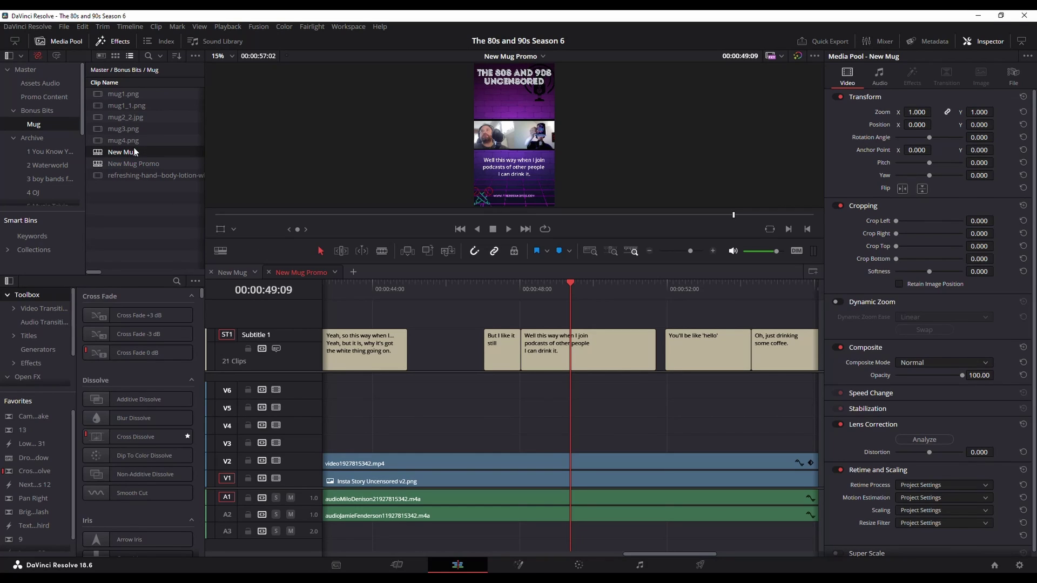
right_click(132, 152)
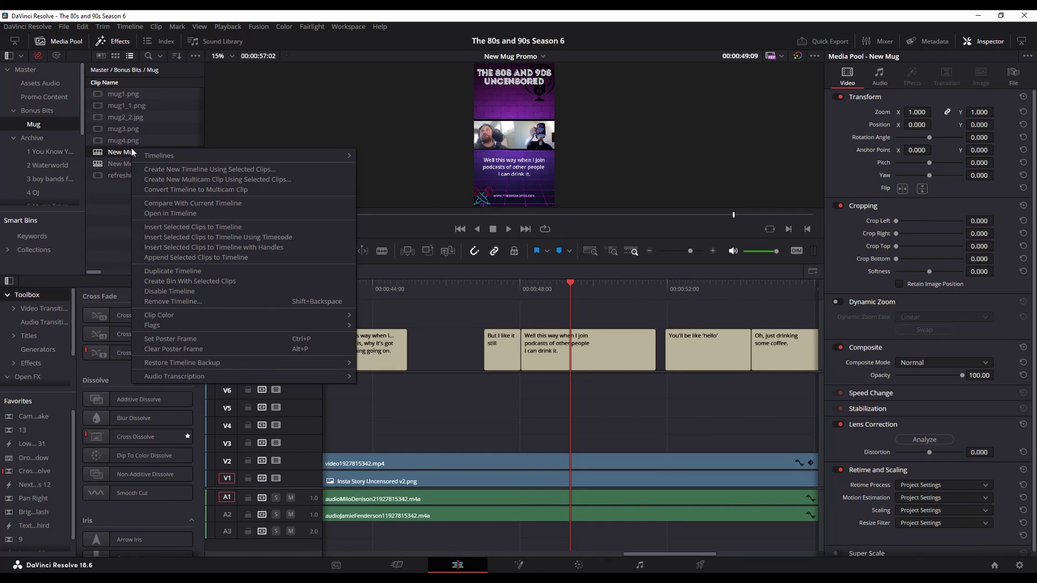
mouse_move(242, 151)
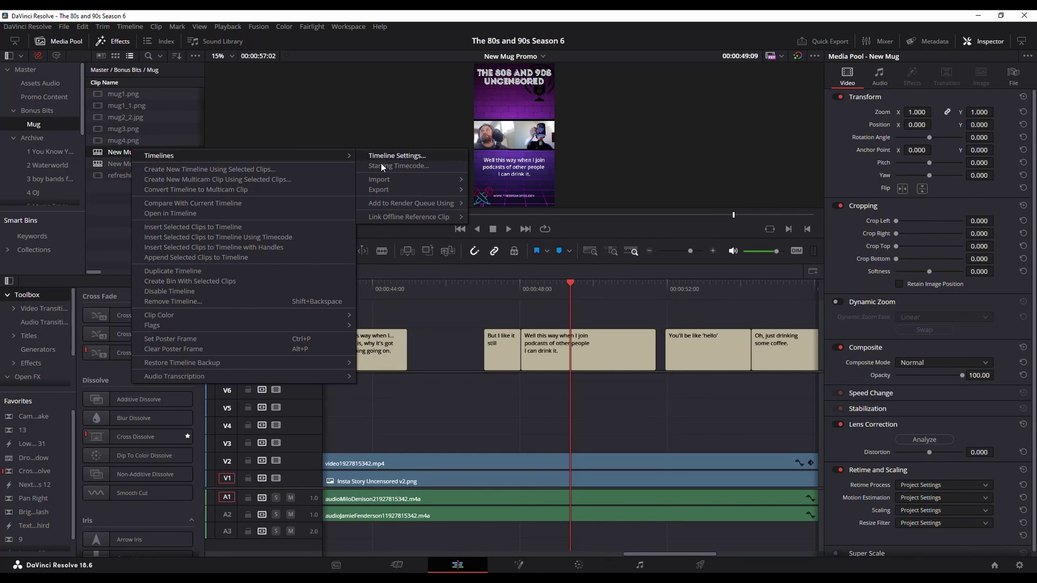
mouse_move(396, 206)
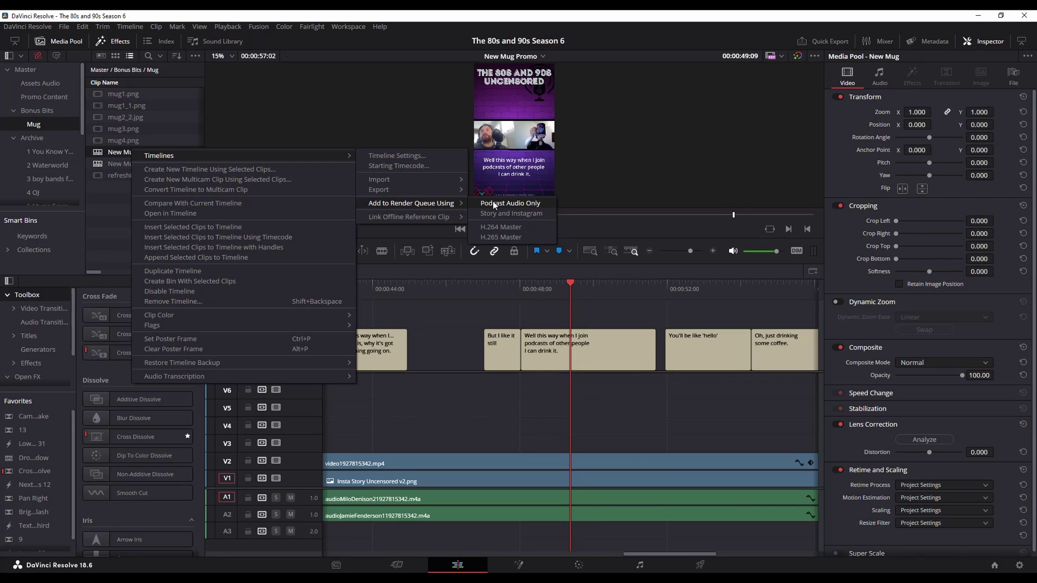
click(511, 228)
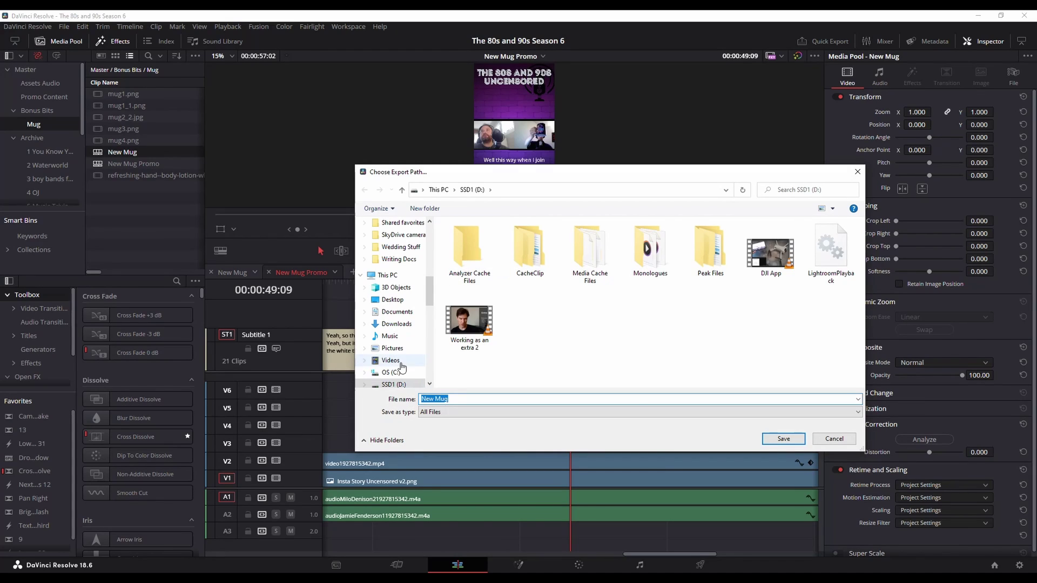
click(784, 439)
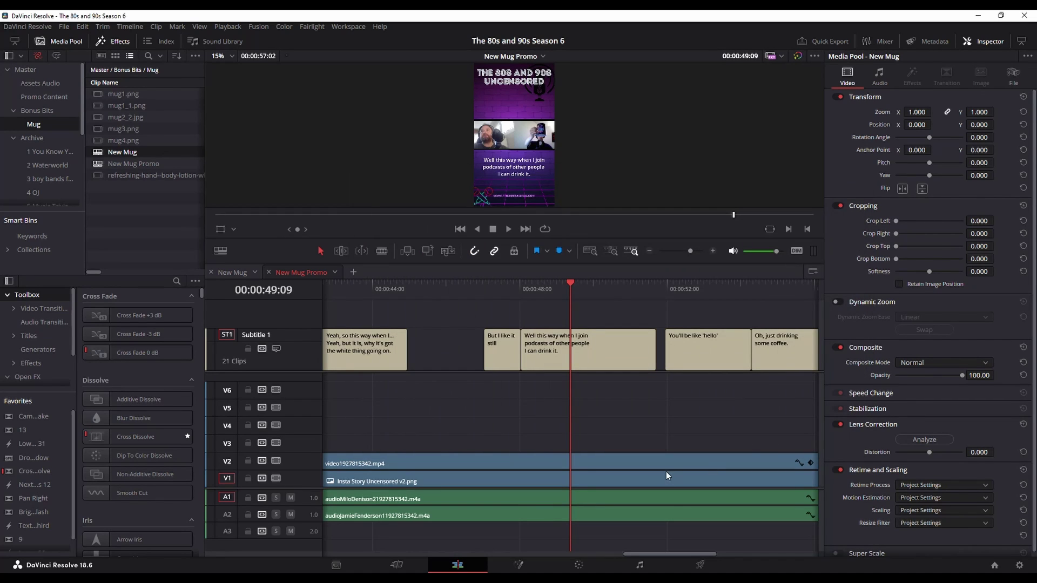
click(699, 566)
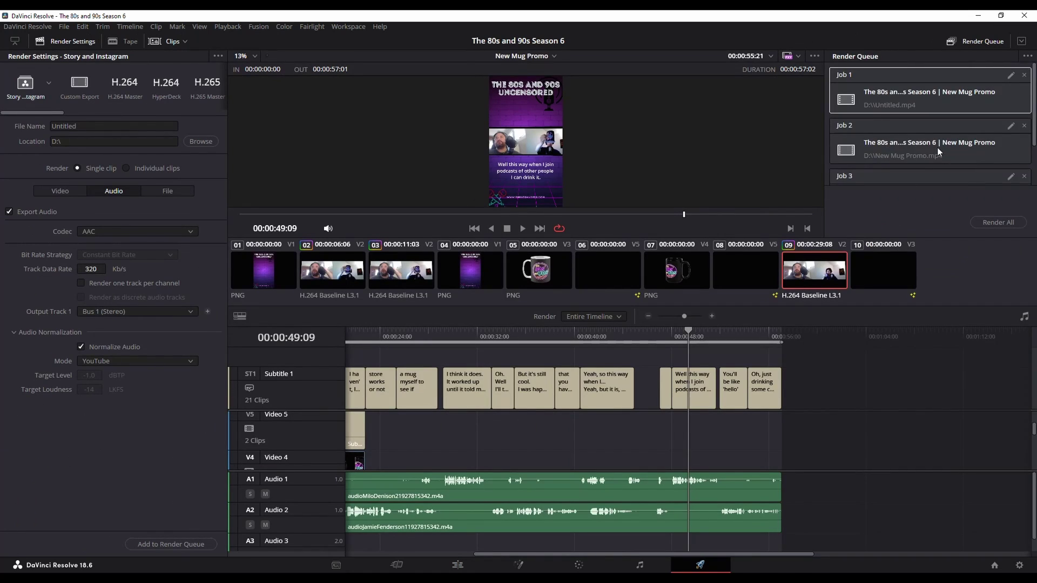